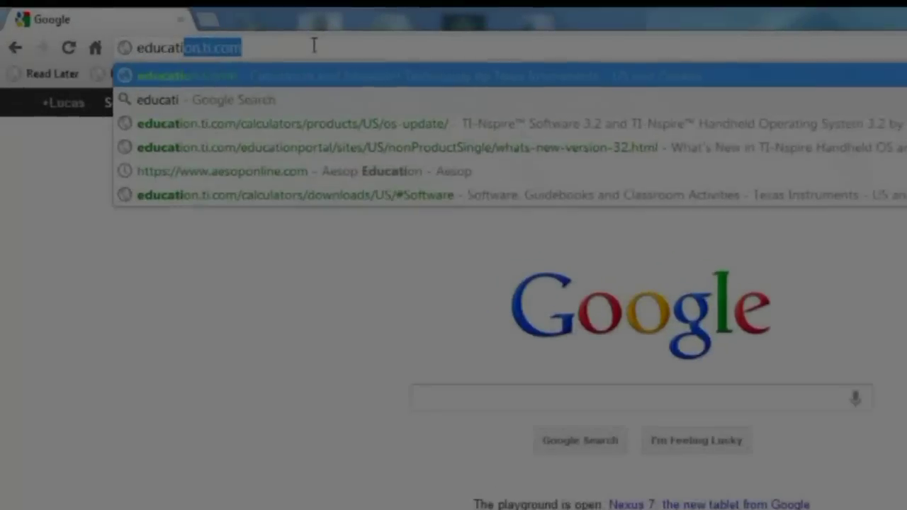
# Load education.ti.com in Chrome's address bar
pyautogui.write('on')
pyautogui.press('Return')
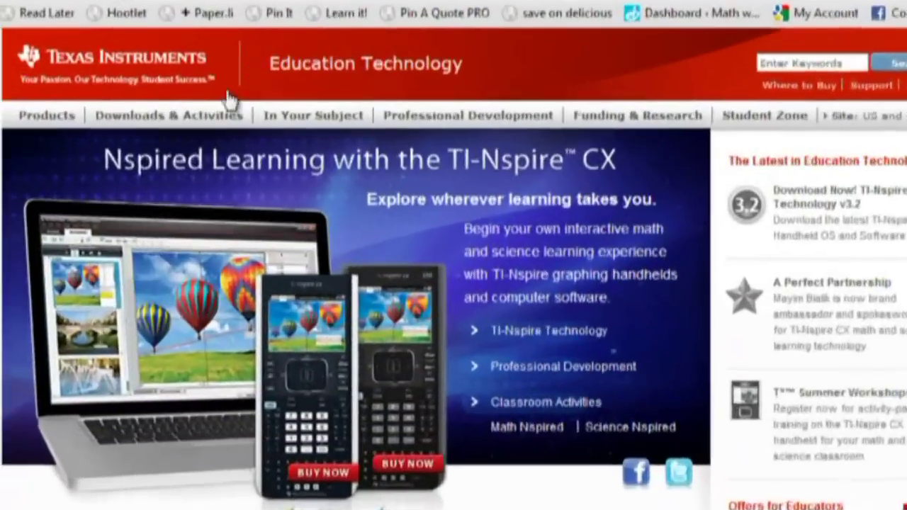
# Under Apps, Software & Updates, find downloads with Technology TI-Nspire and View Connectivity Software
pyautogui.moveTo(126, 122)
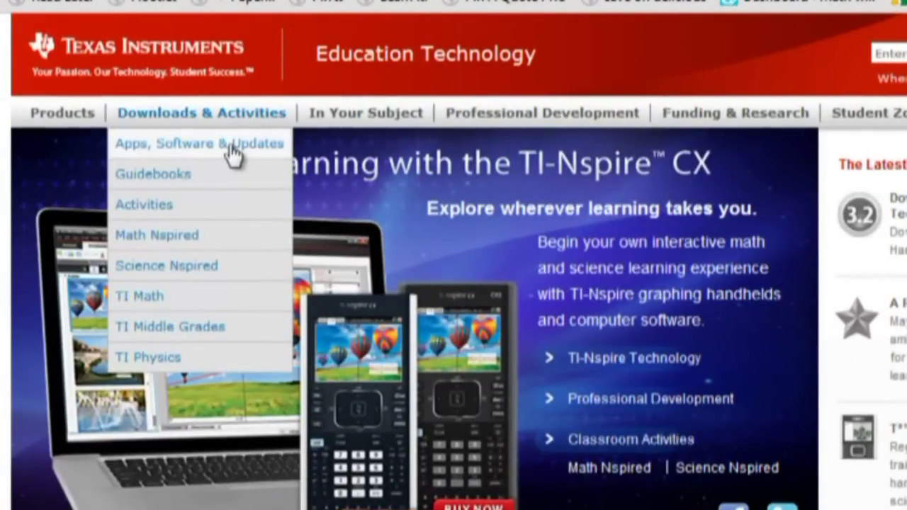
pyautogui.click(234, 155)
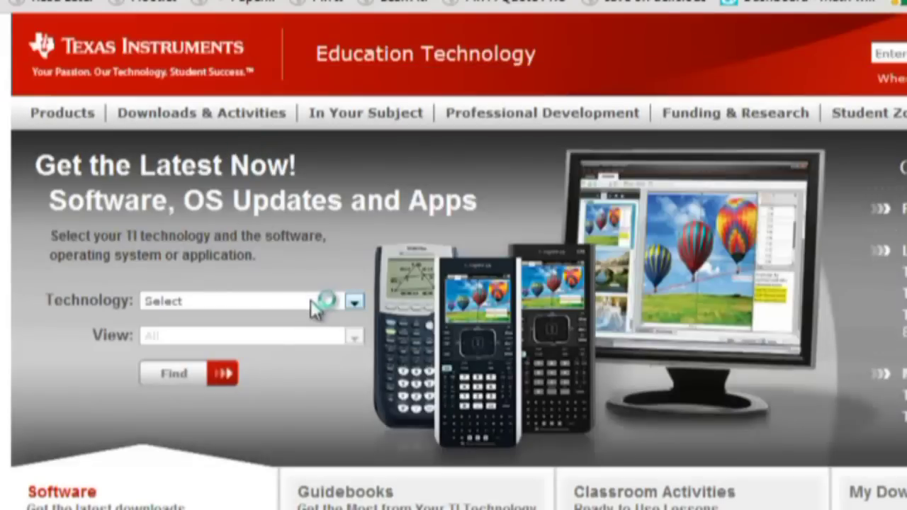
pyautogui.click(313, 301)
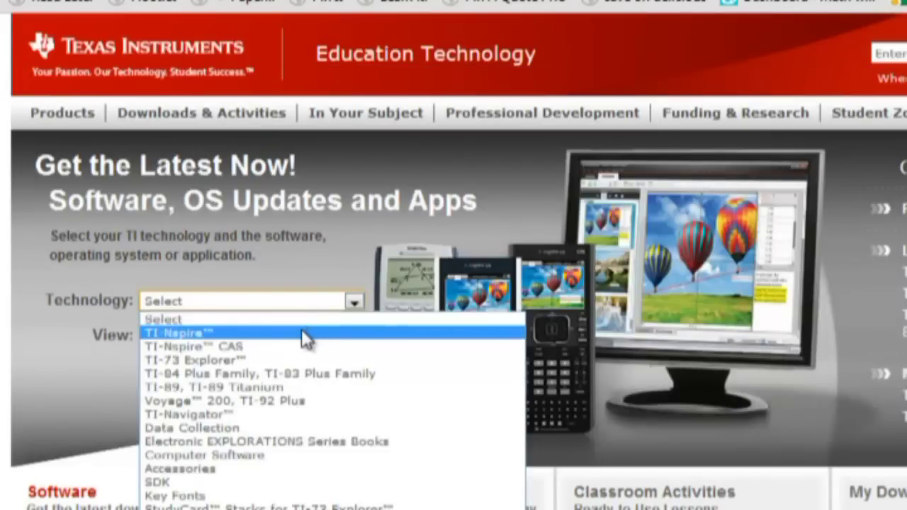
pyautogui.click(301, 332)
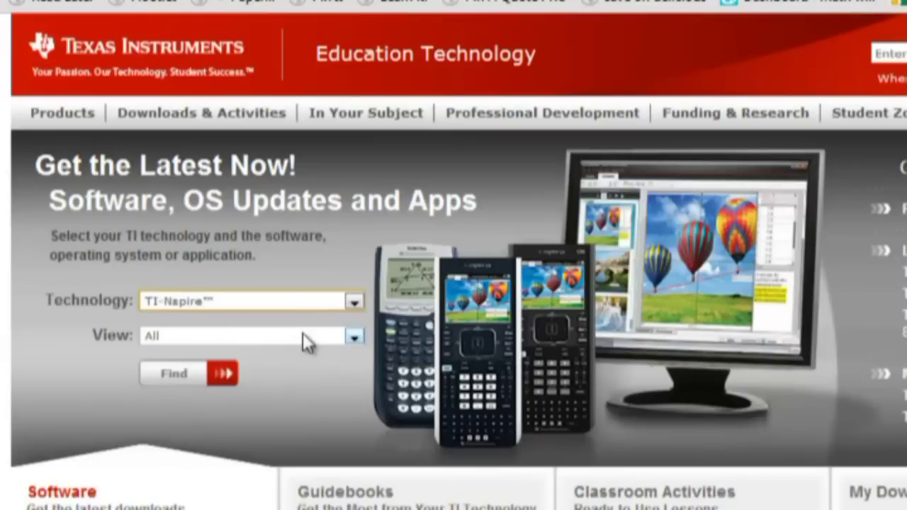
pyautogui.click(303, 338)
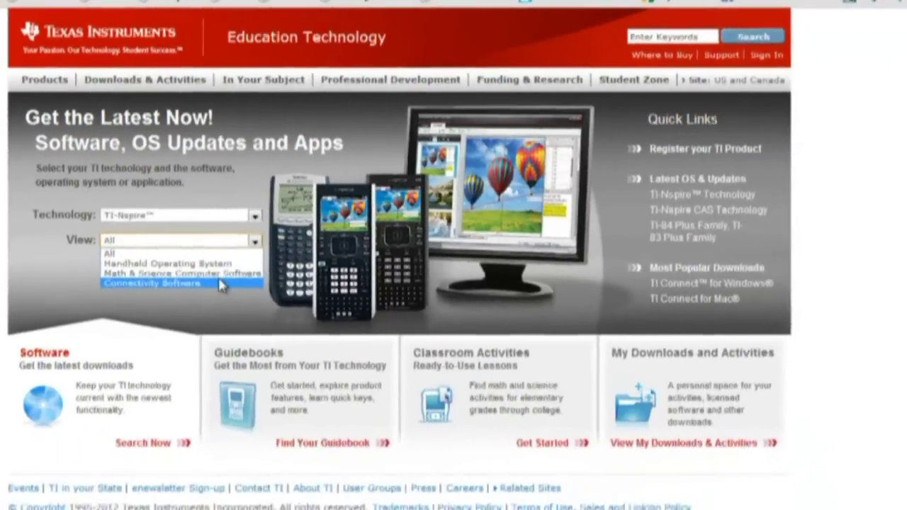
pyautogui.click(221, 284)
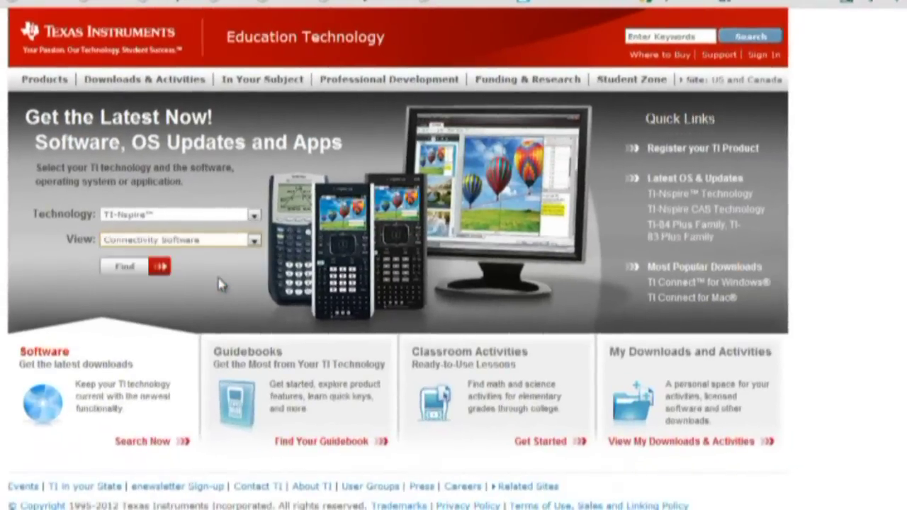
pyautogui.click(161, 268)
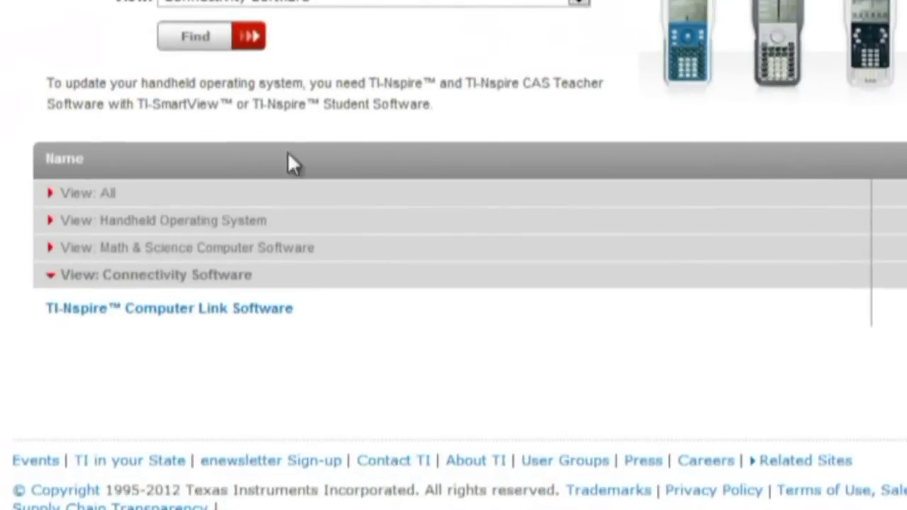
# Download the Windows installer for TI-Nspire Computer Link Software 3.2.0.124
pyautogui.click(267, 320)
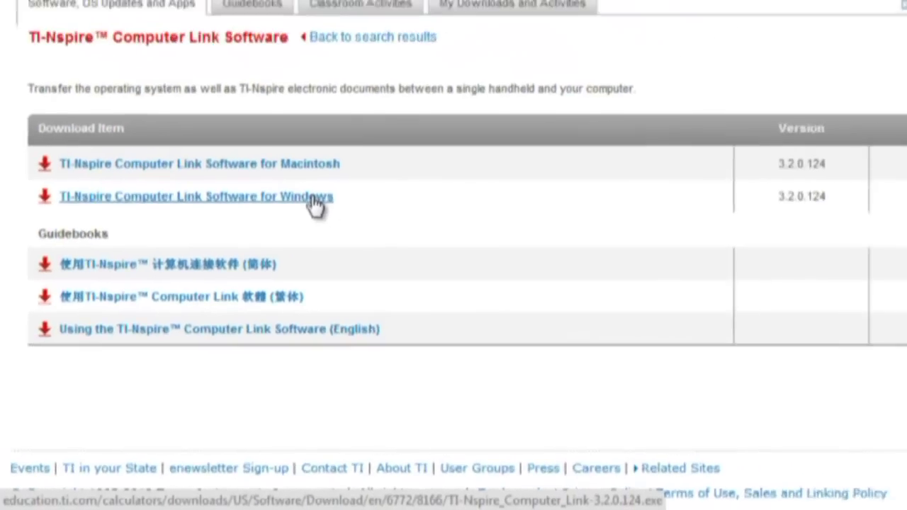
pyautogui.click(373, 145)
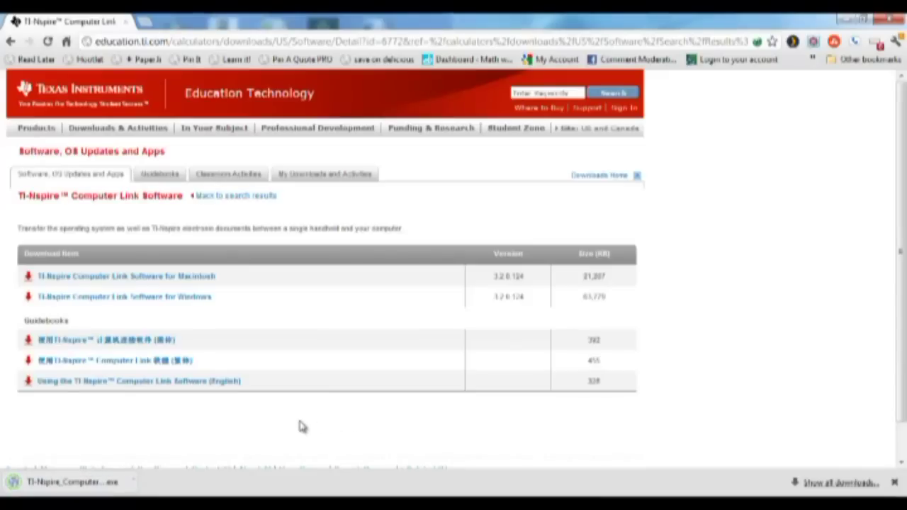
# Run the downloaded Computer Link installer into the default folder and launch the program
pyautogui.click(136, 483)
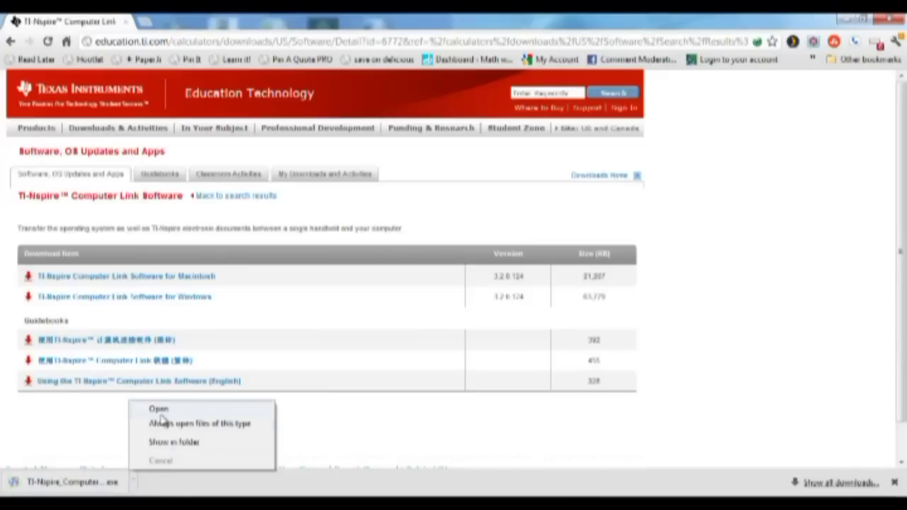
pyautogui.click(163, 412)
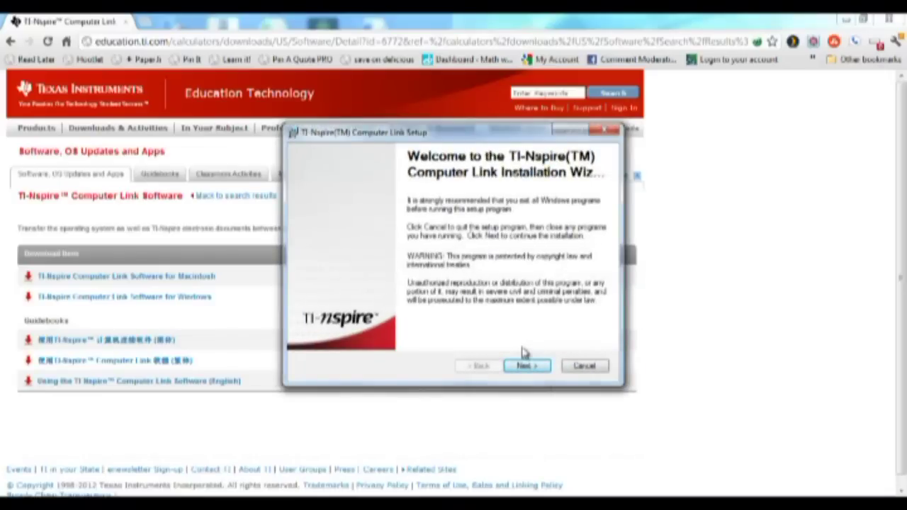
pyautogui.click(522, 365)
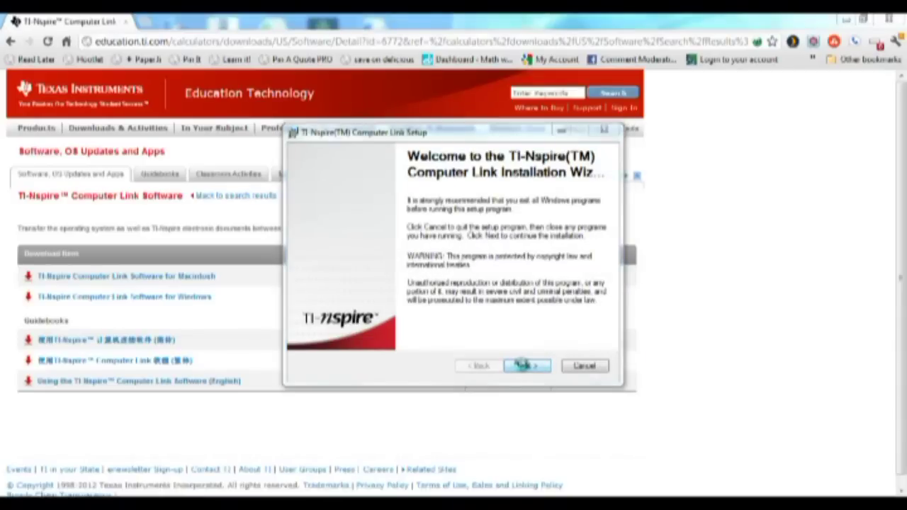
pyautogui.click(523, 366)
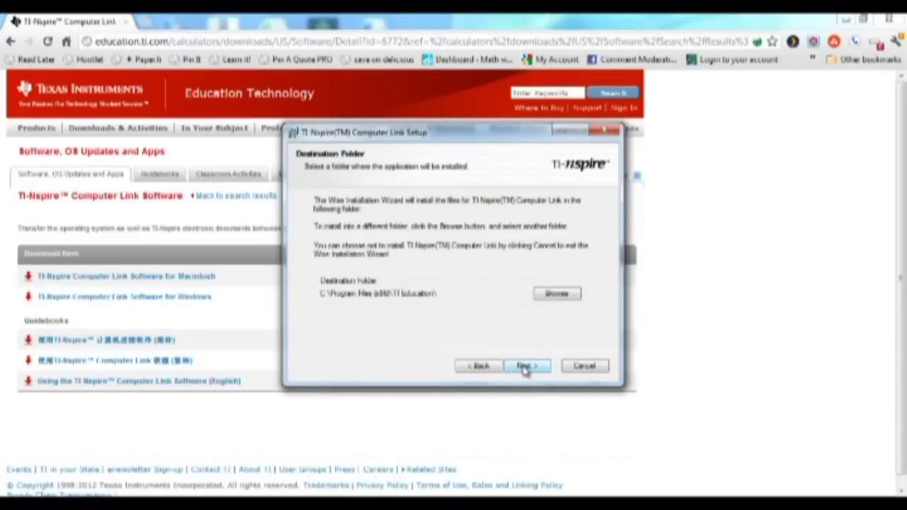
pyautogui.click(528, 365)
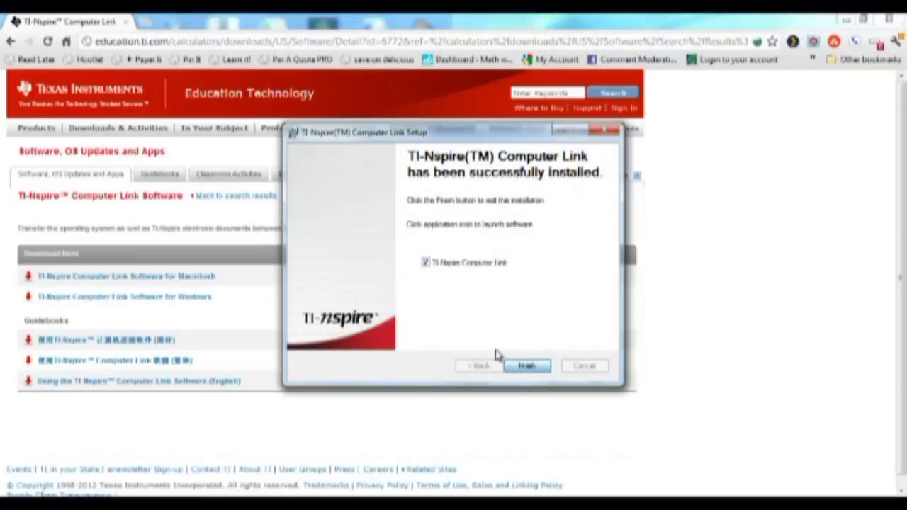
pyautogui.press('Return')
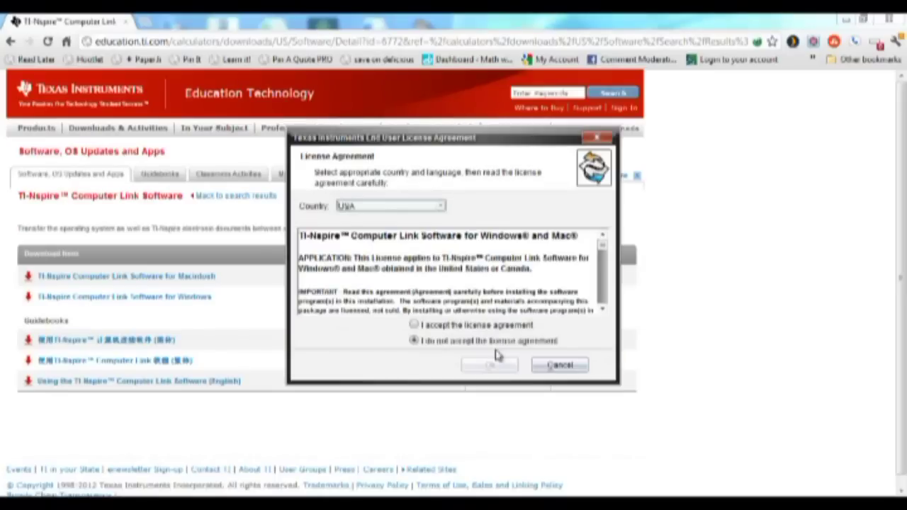
# Accept the Computer Link license agreement and allow it through the Windows firewall
pyautogui.press('Up')
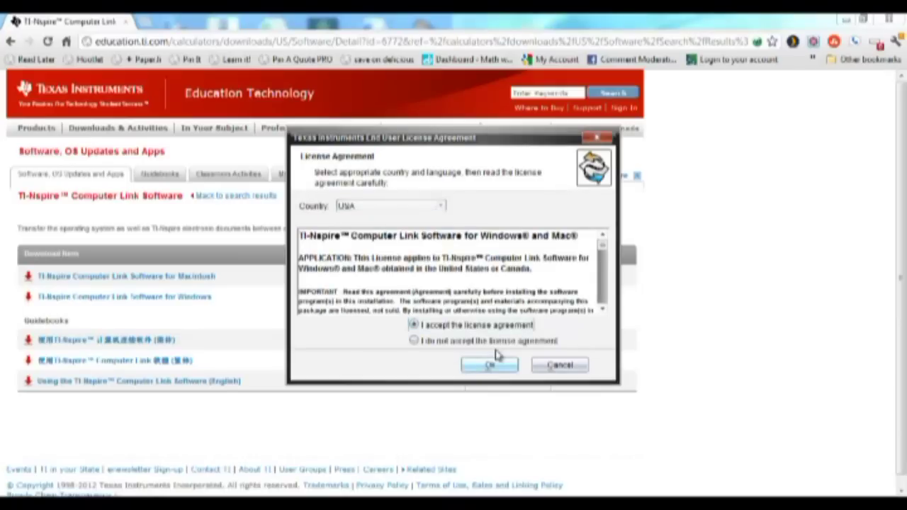
pyautogui.click(491, 363)
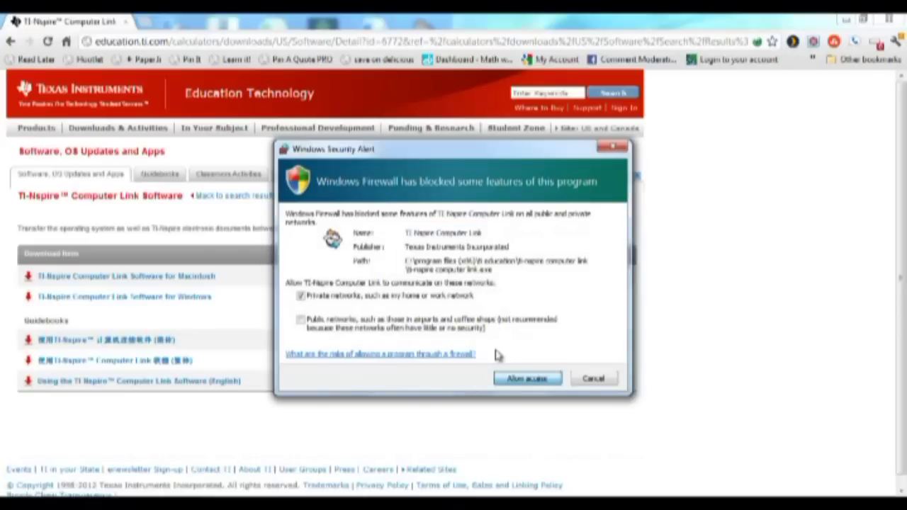
pyautogui.press('Return')
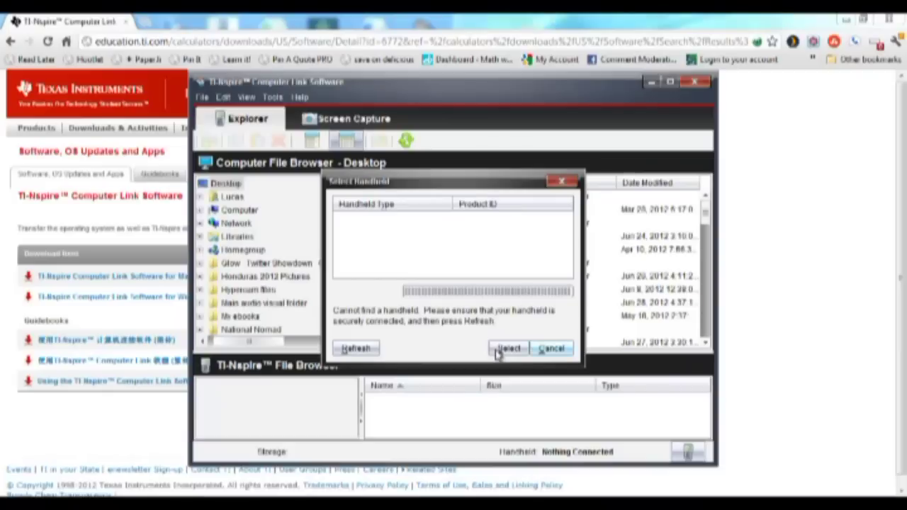
# Close the Select Handheld dialog, which found no handheld
pyautogui.click(497, 352)
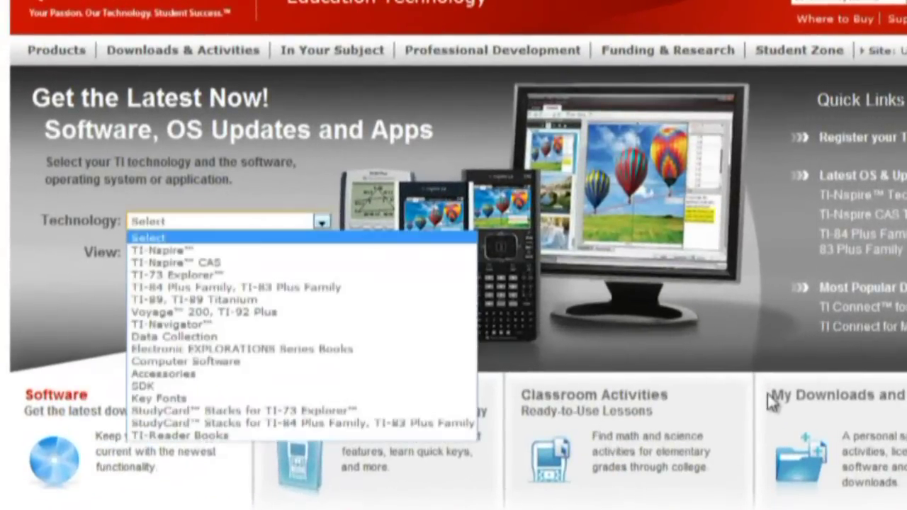
# Search the TI site with Technology TI-Nspire and View Handheld Operating System
pyautogui.press('Down')
pyautogui.press('Return')
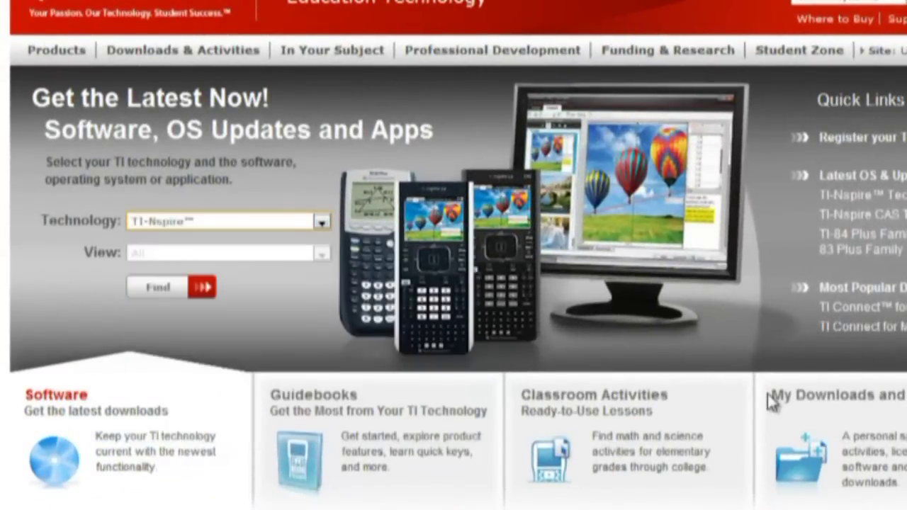
pyautogui.press('Tab')
pyautogui.hotkey('alt', 'Down')
pyautogui.press('Down')
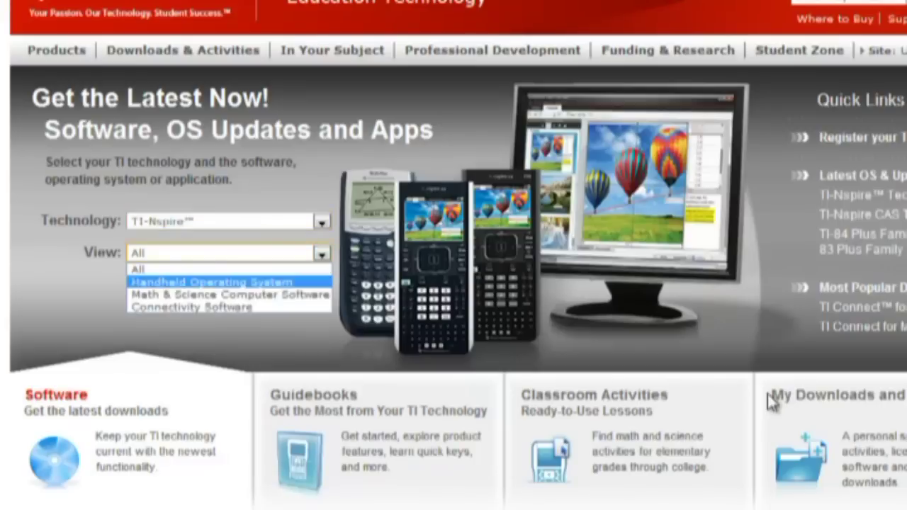
pyautogui.press('Down')
pyautogui.press('Up')
pyautogui.press('Return')
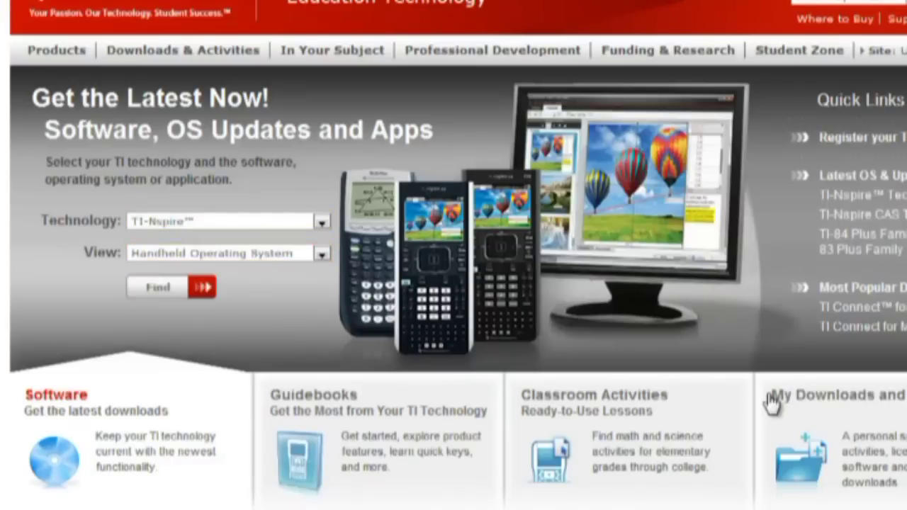
pyautogui.press('Tab')
pyautogui.press('Return')
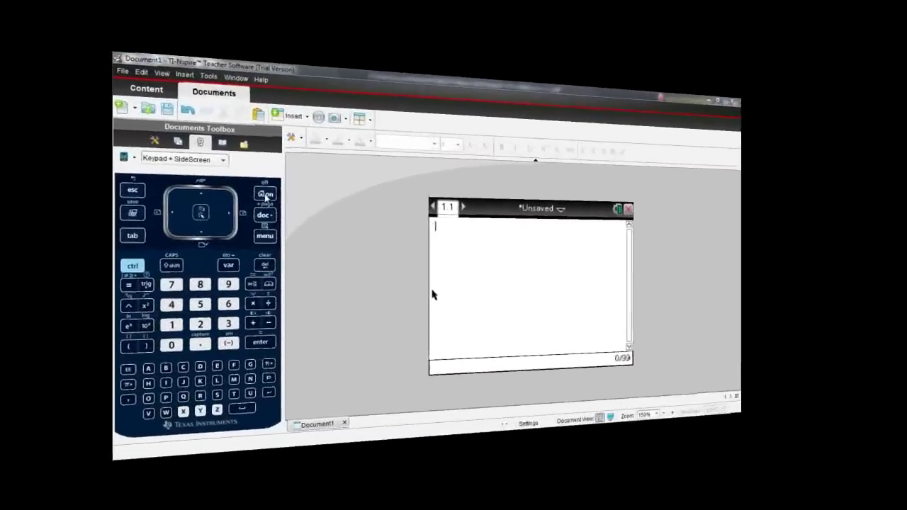
# Show the handheld's status via Home, Settings, 4:Status
pyautogui.press('Home')
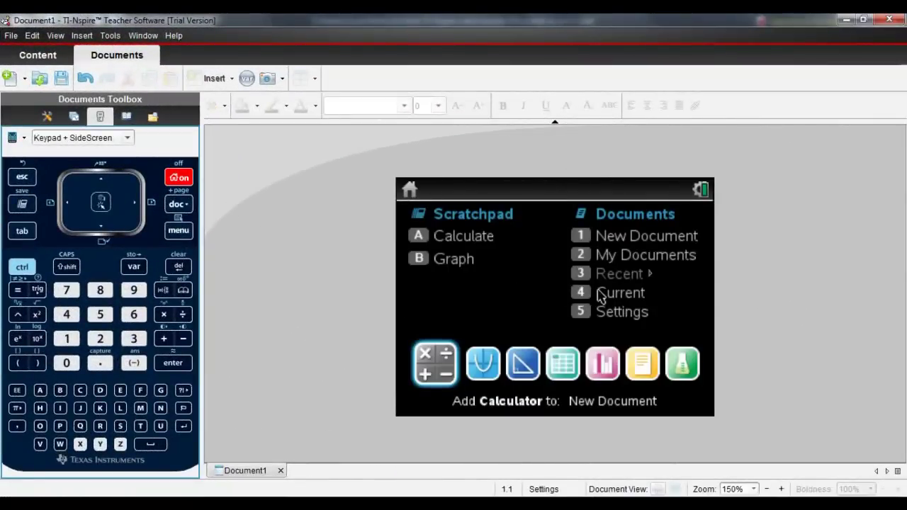
pyautogui.click(621, 315)
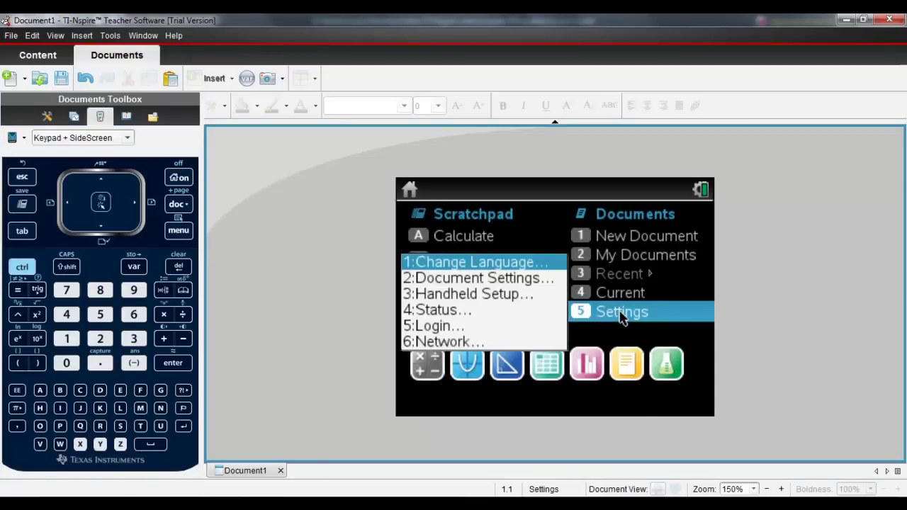
pyautogui.click(513, 312)
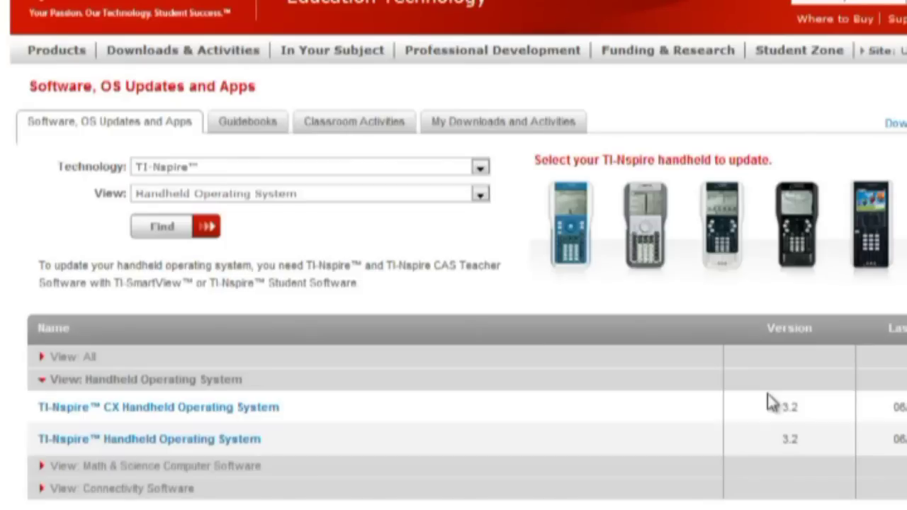
# Download the TI-Nspire CX Handheld Operating System file TI-NspireCX-3.2.0.1219.tco
pyautogui.scroll(-1, 767, 395)
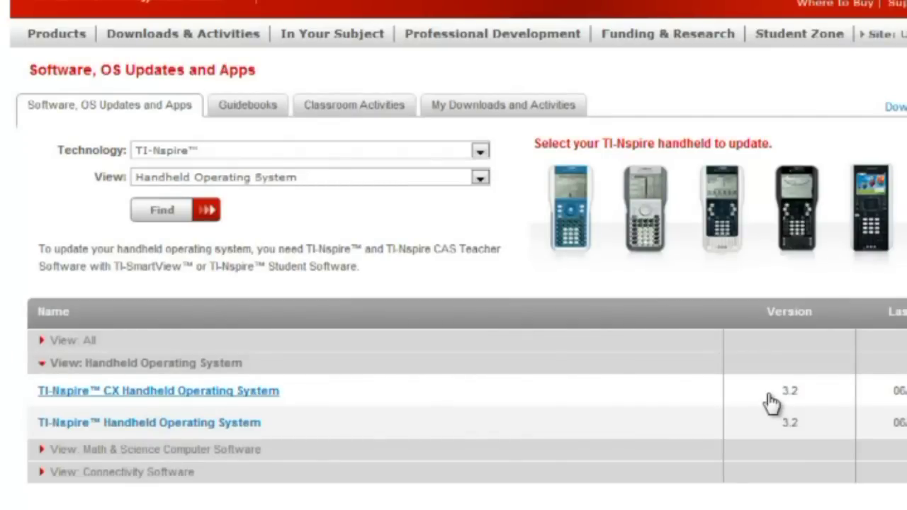
pyautogui.click(770, 401)
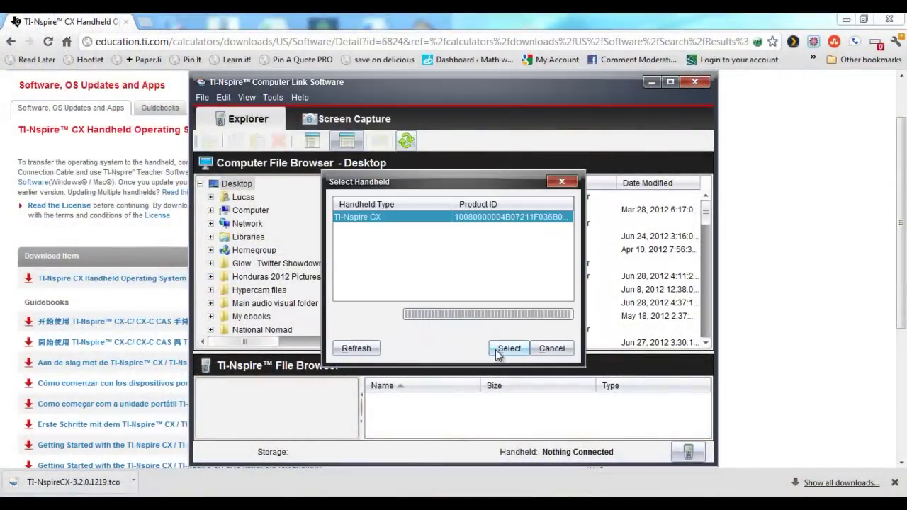
# Select the detected TI-Nspire CX handheld to connect Computer Link to it
pyautogui.click(498, 351)
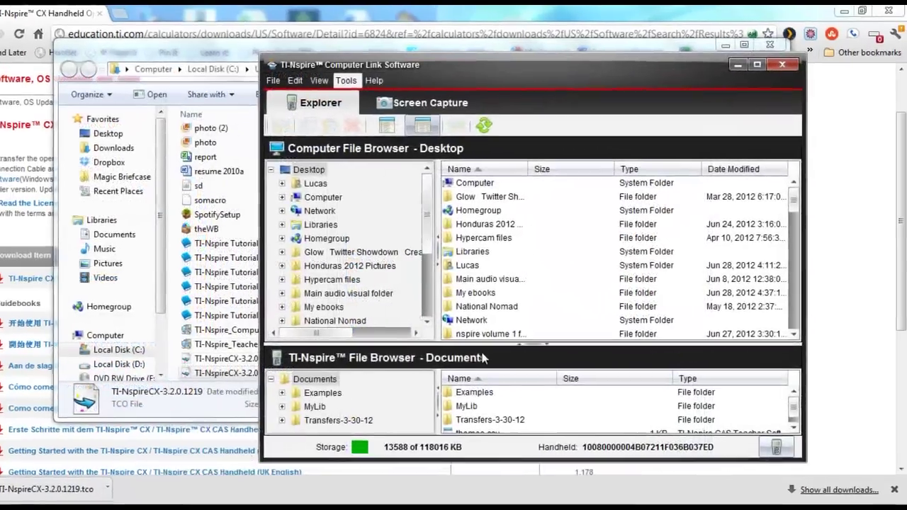
# Launch Install Handheld/Lab Cradle OS from the Tools menu
pyautogui.hotkey('alt', 't')
pyautogui.press('Down')
pyautogui.press('Return')
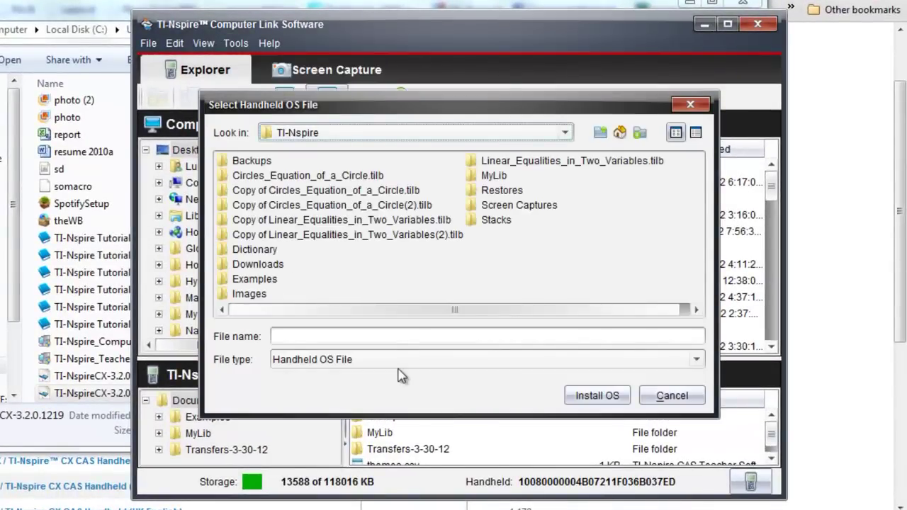
# Browse through the user's home folder into the Downloads folder
pyautogui.hotkey('alt', 'Down')
pyautogui.press('Down')
pyautogui.press('Down')
pyautogui.press('Down')
pyautogui.press('Down')
pyautogui.press('Down')
pyautogui.press('Up')
pyautogui.press('Up')
pyautogui.press('Up')
pyautogui.press('Up')
pyautogui.press('Up')
pyautogui.press('Up')
pyautogui.press('Up')
pyautogui.press('Up')
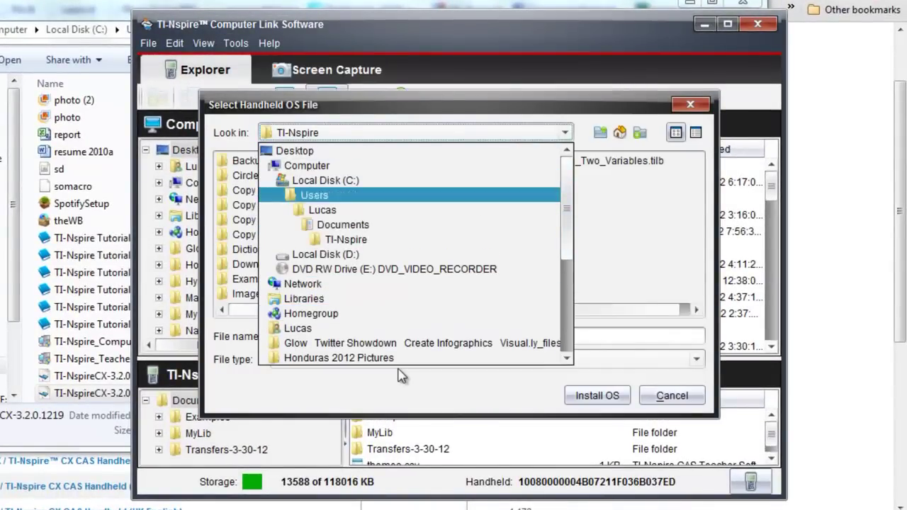
pyautogui.press('Down')
pyautogui.press('Return')
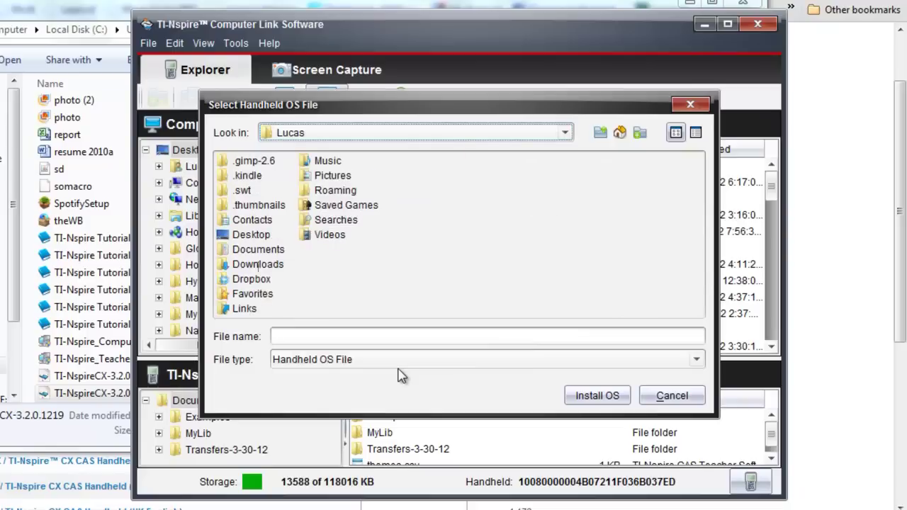
pyautogui.press('Tab')
pyautogui.press('d')
pyautogui.press('o')
pyautogui.press('w')
pyautogui.press('Return')
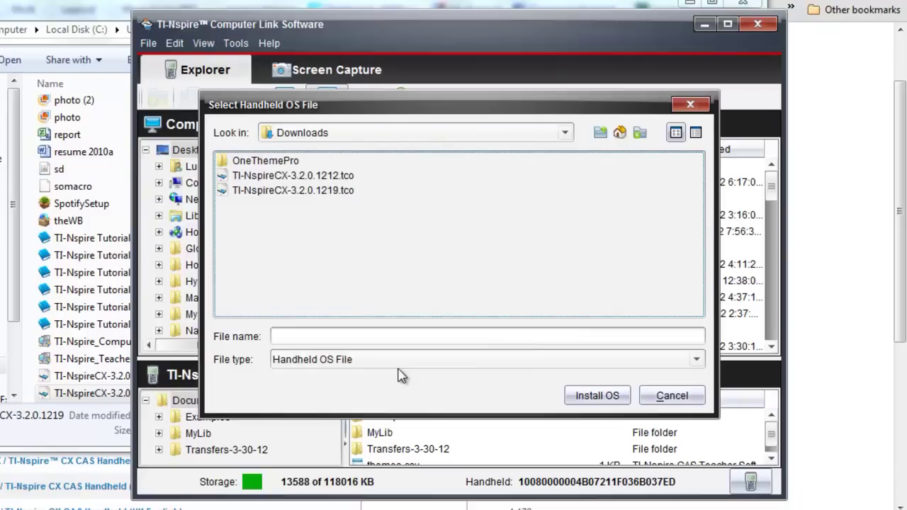
# Install TI-NspireCX-3.2.0.1219.tco as the handheld OS and confirm the upgrade
pyautogui.press('End')
pyautogui.press('Return')
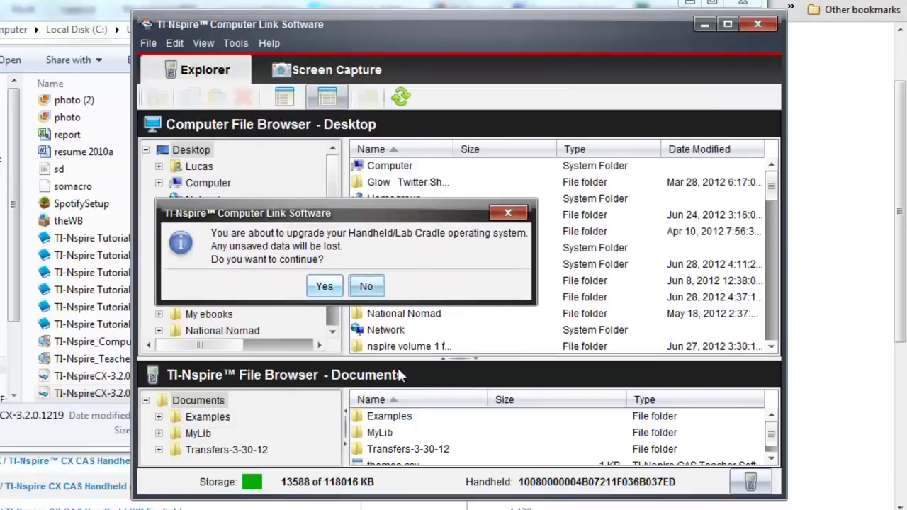
pyautogui.press('Left')
pyautogui.press('Return')
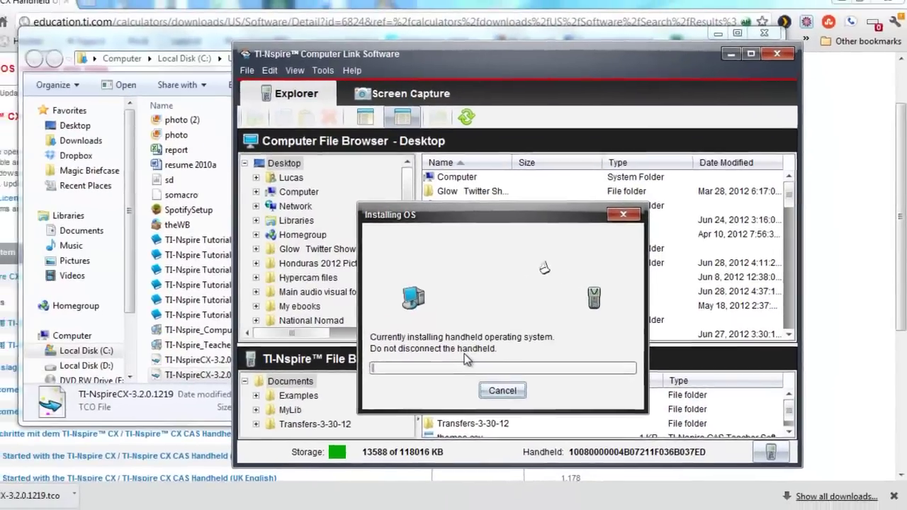